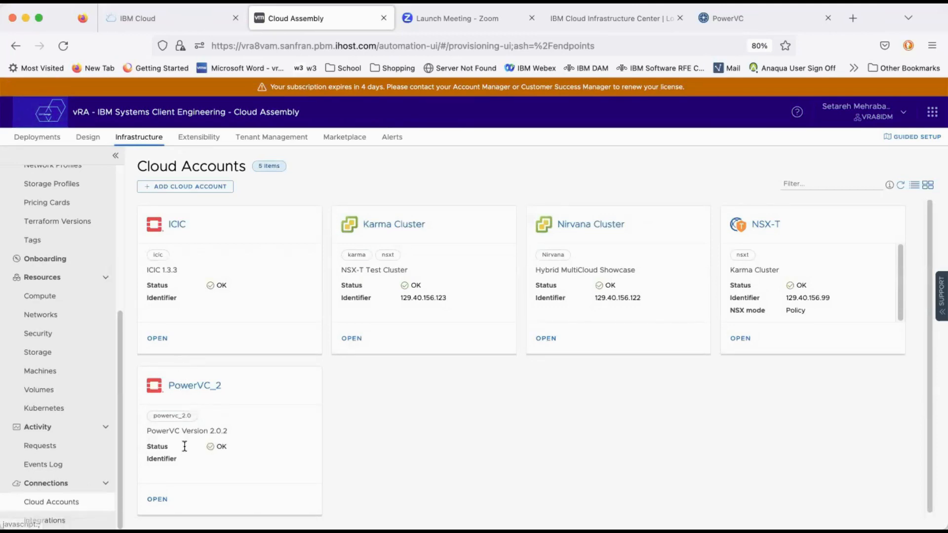
Step: Open the PowerVC_2 cloud account, review its status, OpenStack connection and region settings, and close it without changes
click(193, 387)
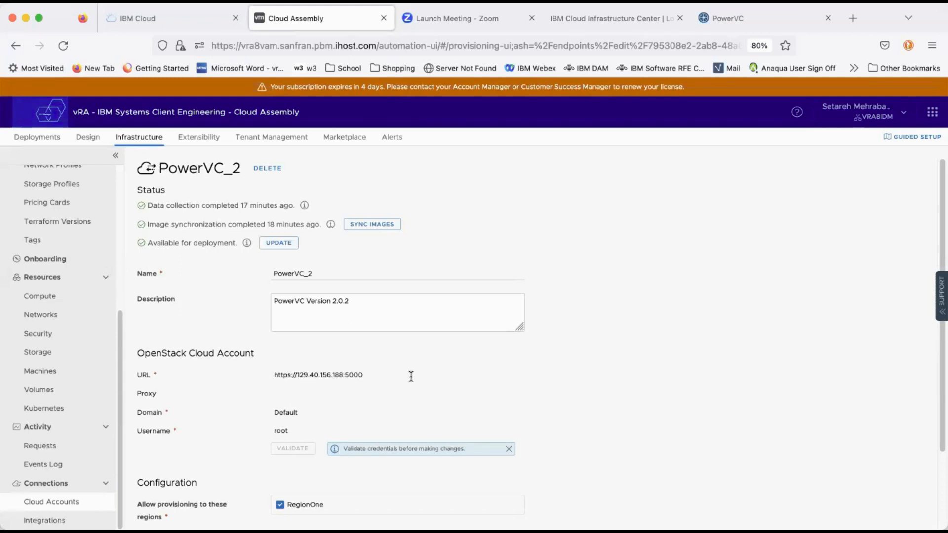
scroll(416, 378, down, 3)
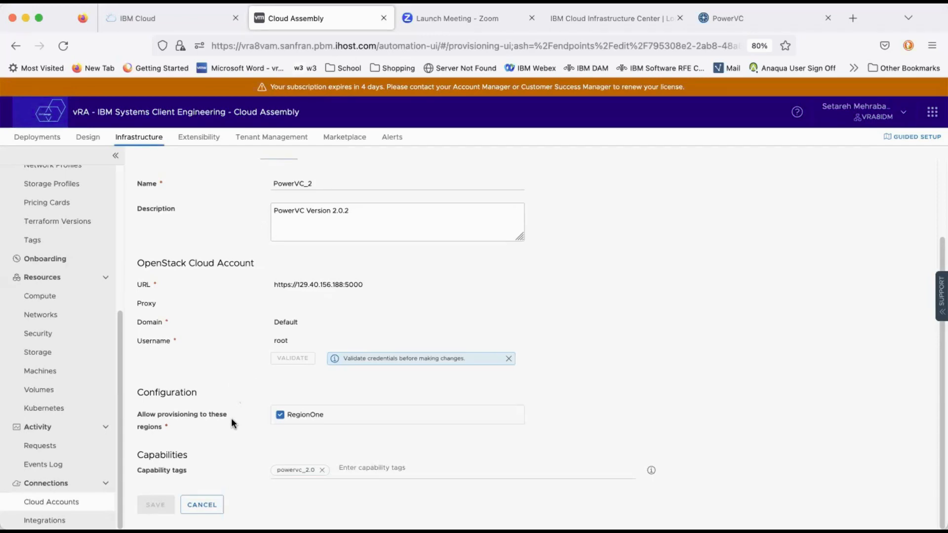
scroll(231, 424, up, 3)
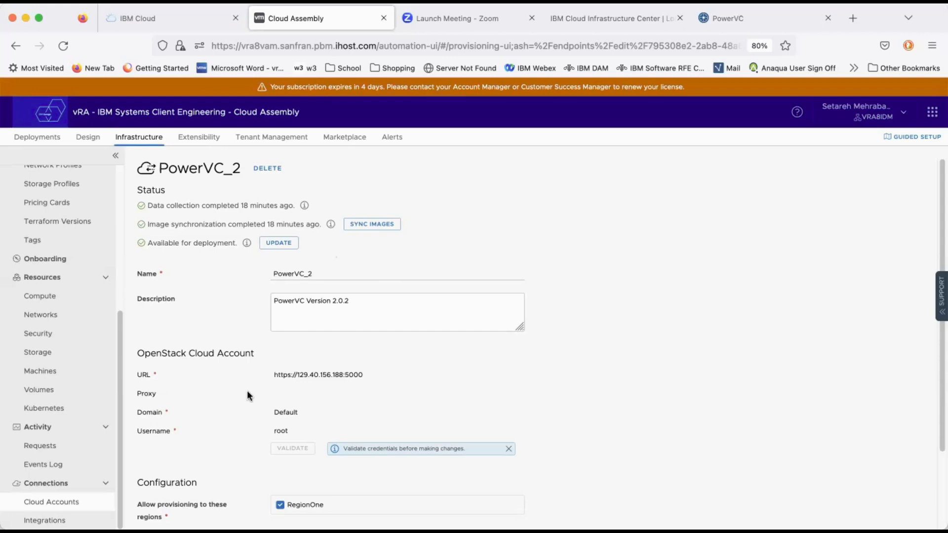
scroll(251, 400, down, 3)
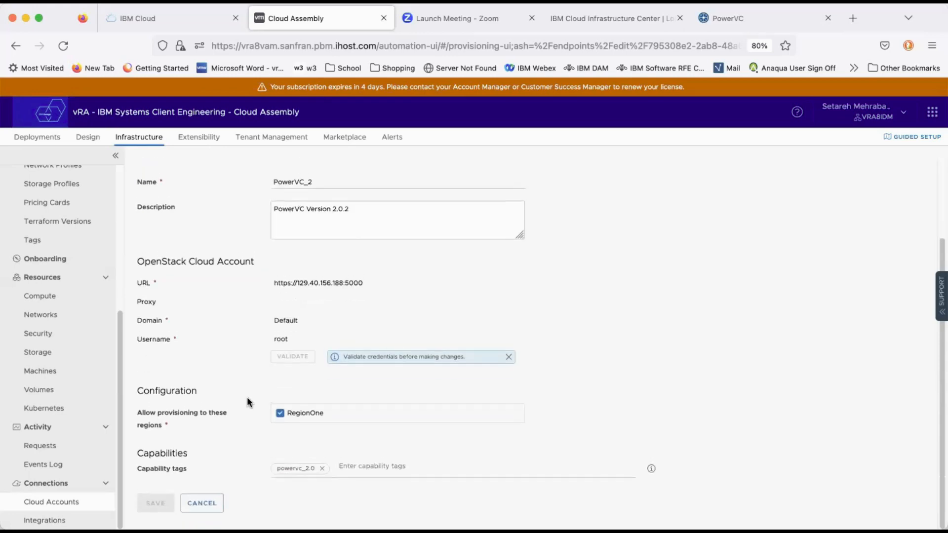
click(210, 509)
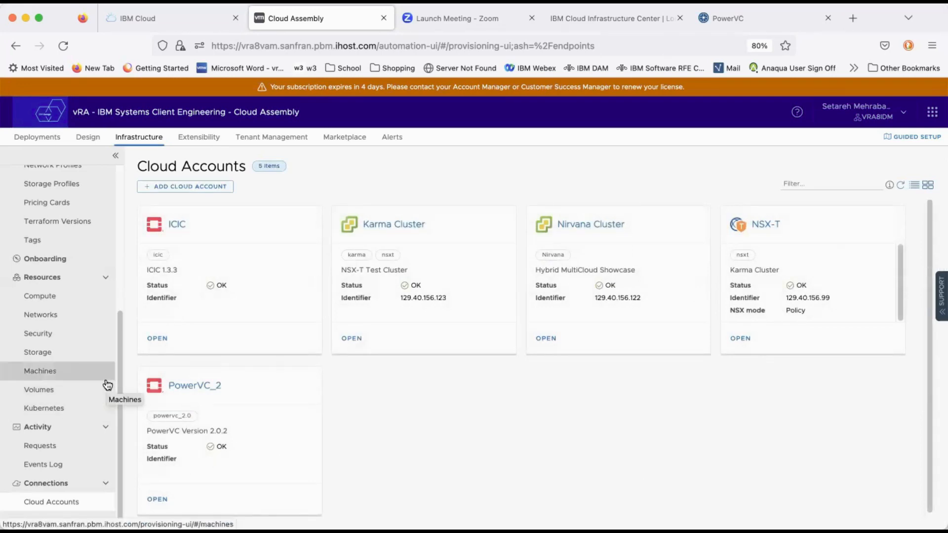
Step: Open the Networks resources, sort them by Account / Region, and review the PowerVC_2 networks
click(94, 321)
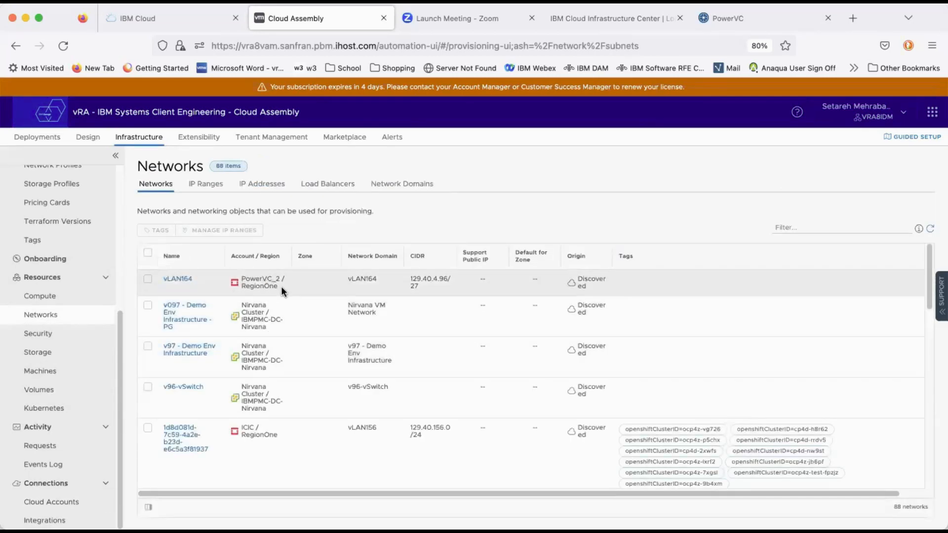
click(260, 257)
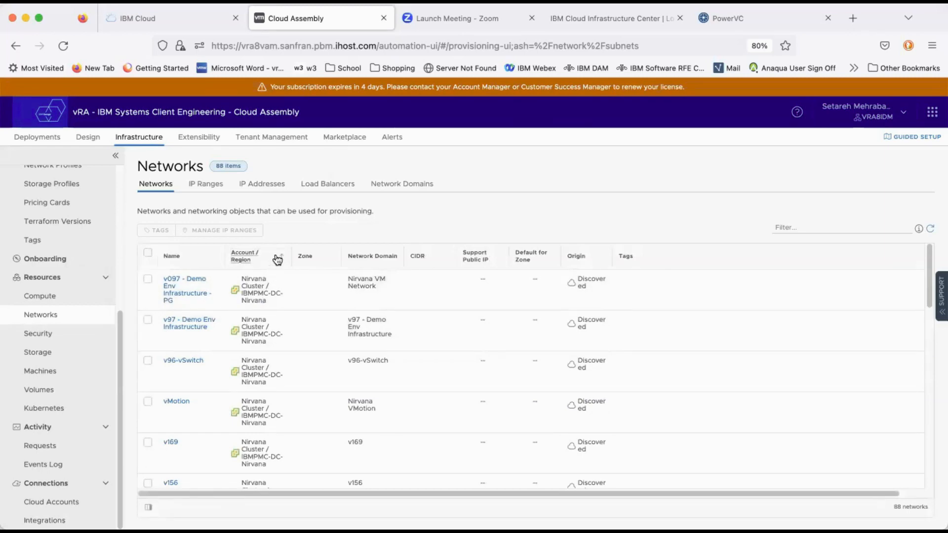
click(277, 257)
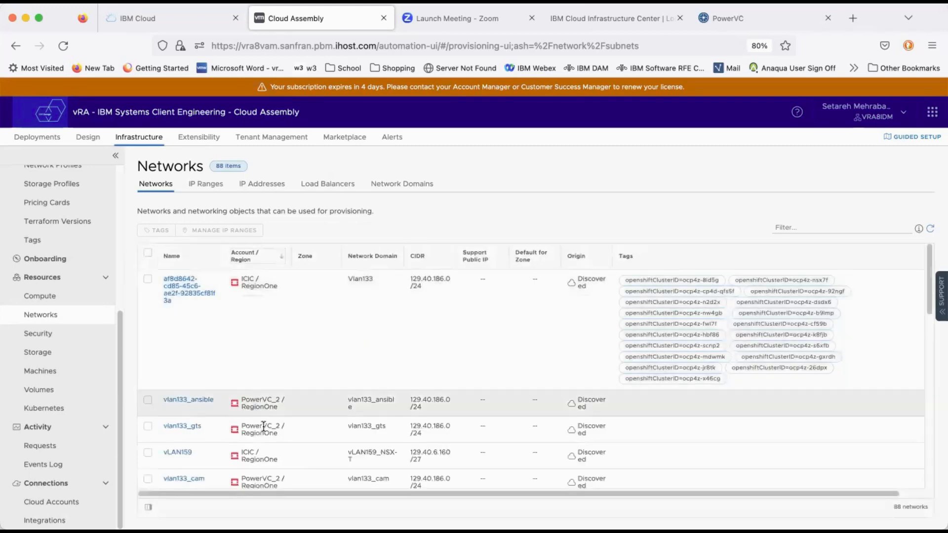
scroll(266, 432, down, 5)
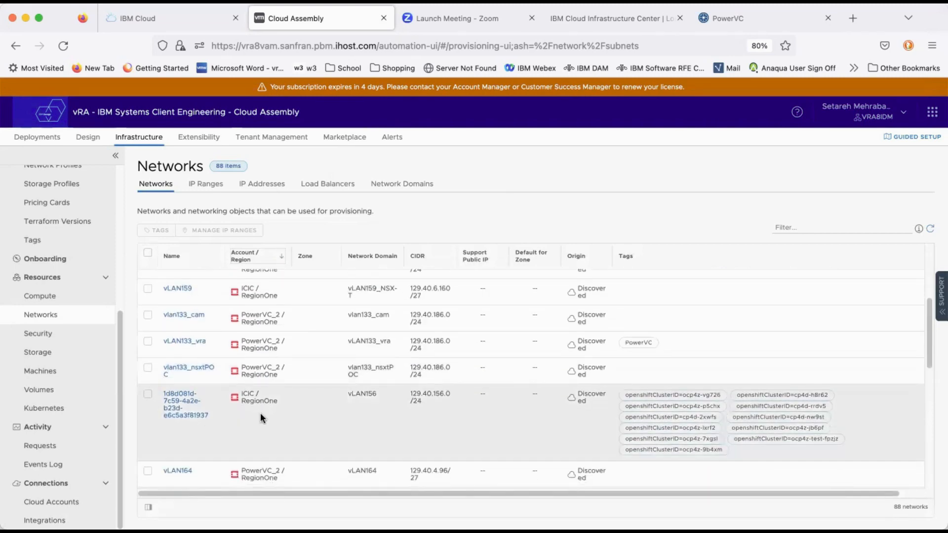
scroll(257, 414, down, 3)
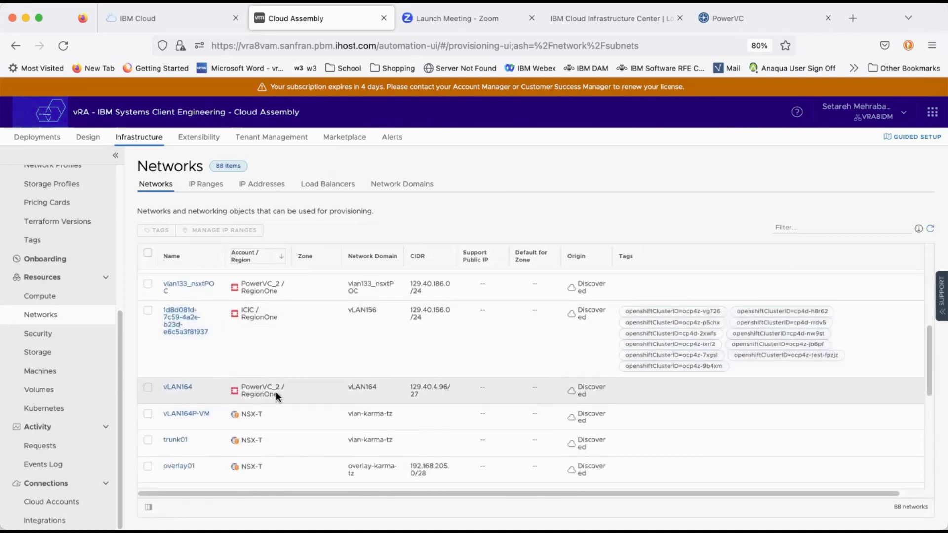
scroll(268, 369, up, 8)
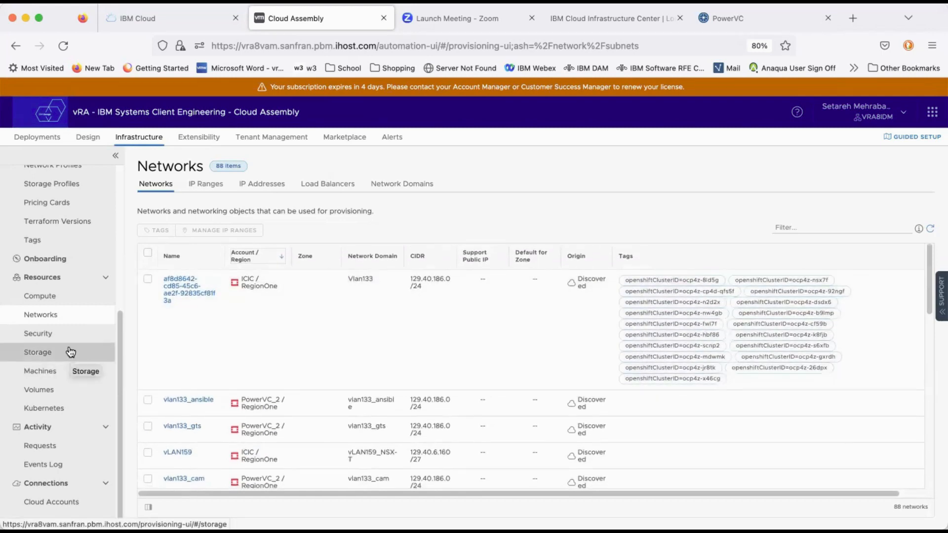
Step: Review the discovered Volumes and Compute resources of the connected cloud accounts
click(63, 395)
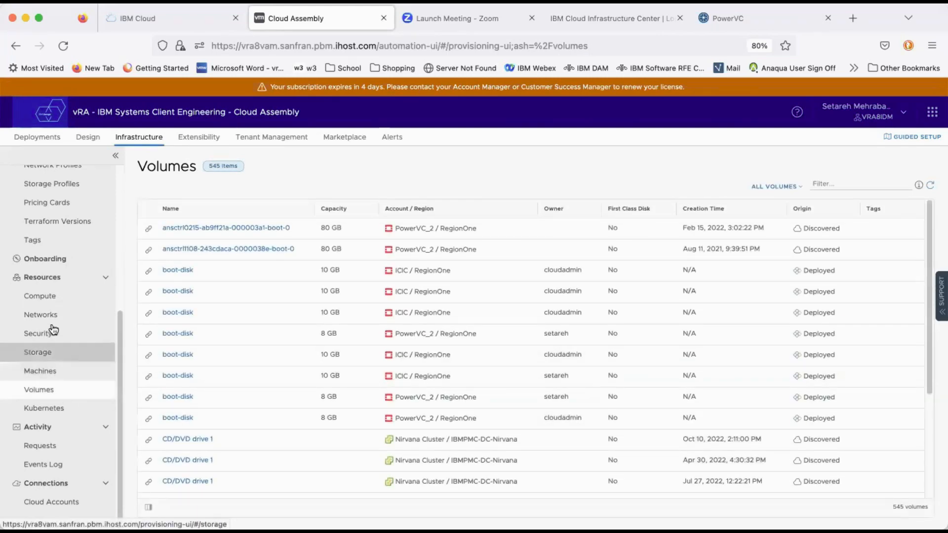
click(48, 299)
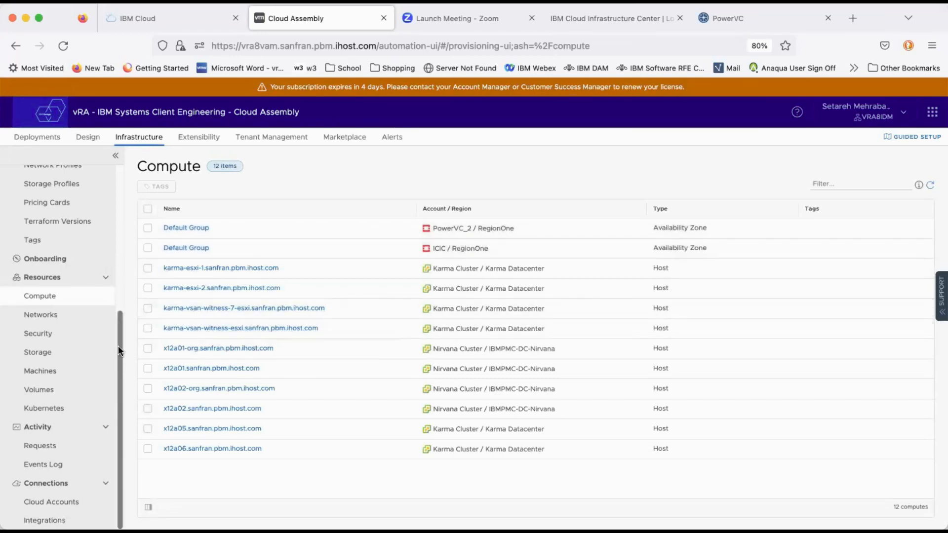
drag(118, 346, 101, 216)
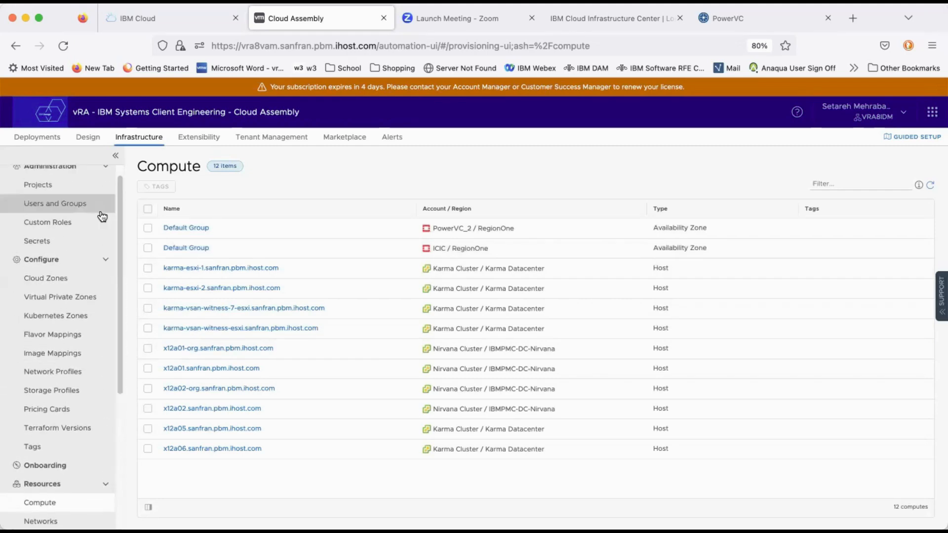
Step: Open the AIX-new cloud template in the designer, run its test, and dismiss the test result
click(89, 140)
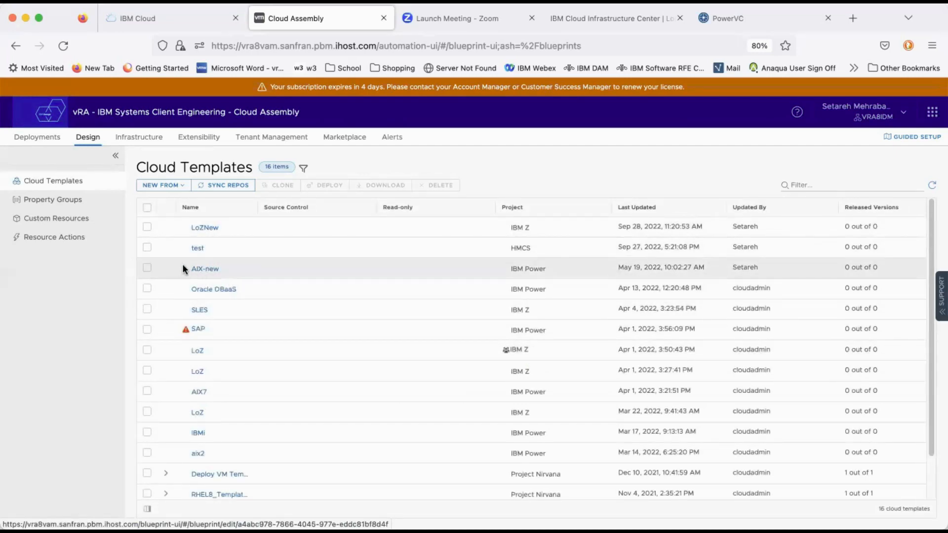
click(203, 270)
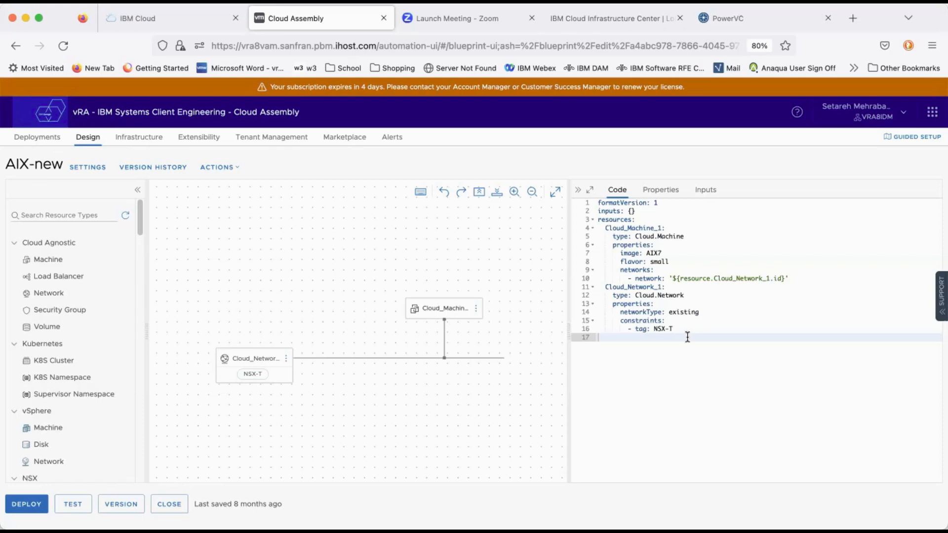
click(74, 507)
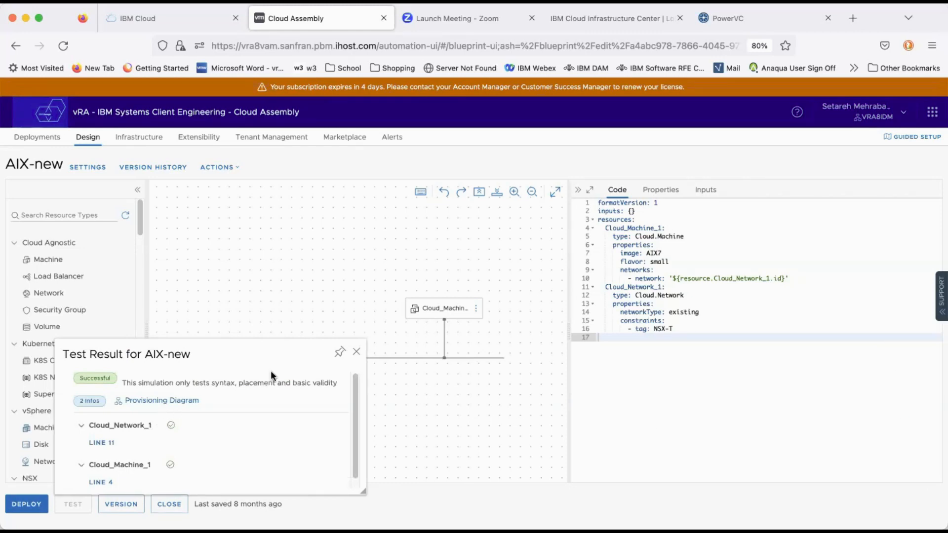
click(357, 352)
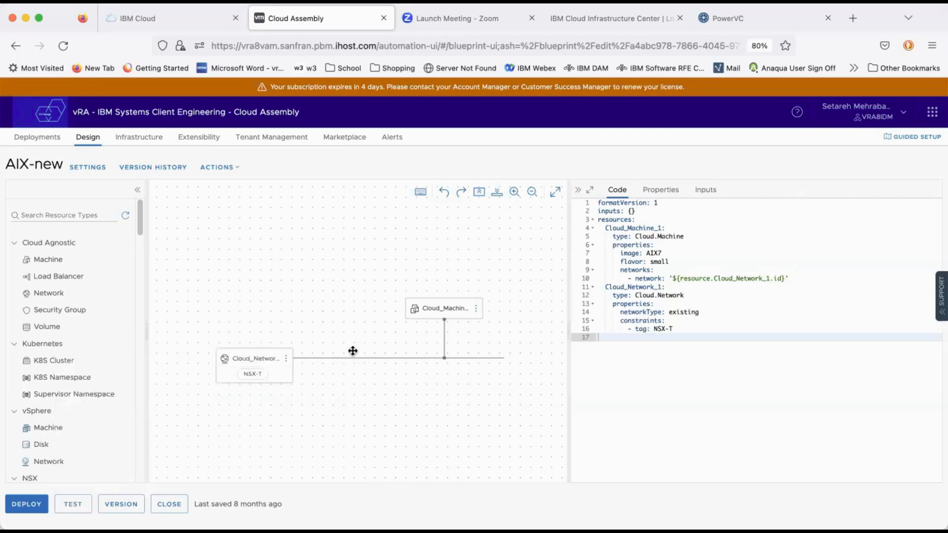
Step: Start a new deployment of the AIX-new template and name it testforaix
click(33, 504)
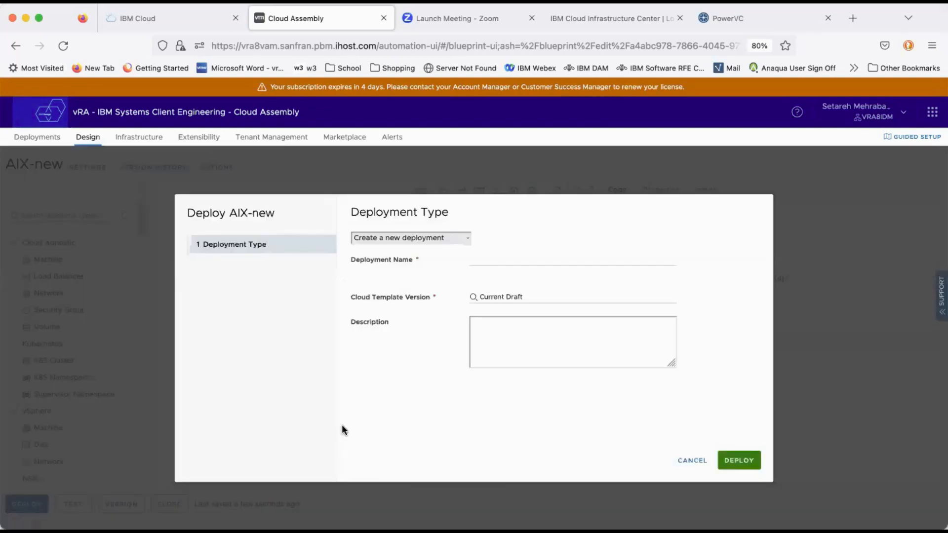
click(497, 260)
text(testforaix)
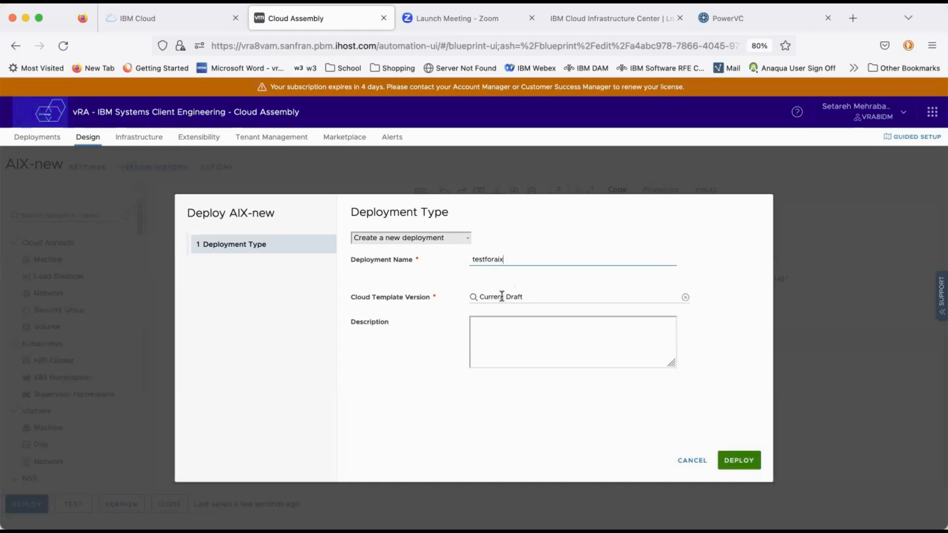
Step: Choose Current Draft as the cloud template version, enter the description "test", and submit the deployment
click(502, 296)
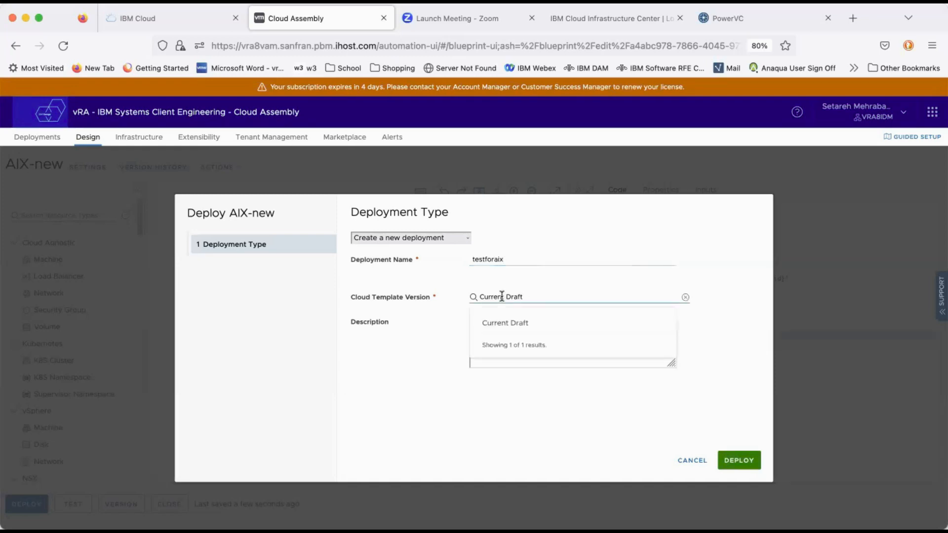
click(508, 323)
click(510, 324)
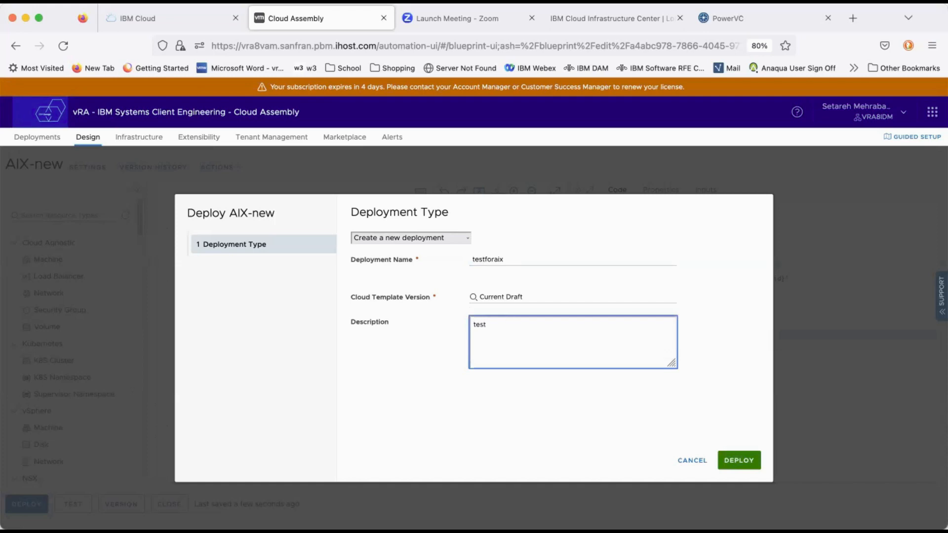
click(750, 464)
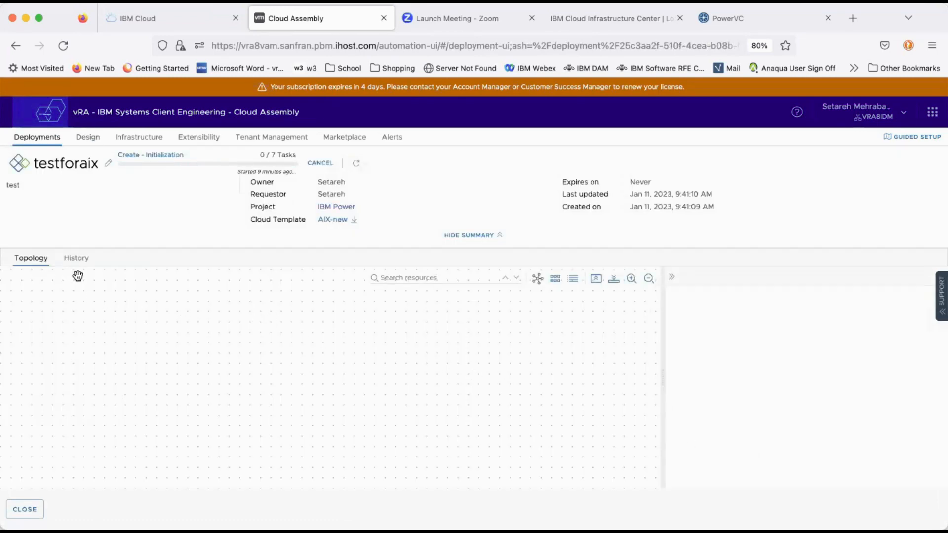
Step: Examine the testforaix deployment's history and provisioning diagram, including the network profiles and the components of each allocation and provisioning stage
click(75, 259)
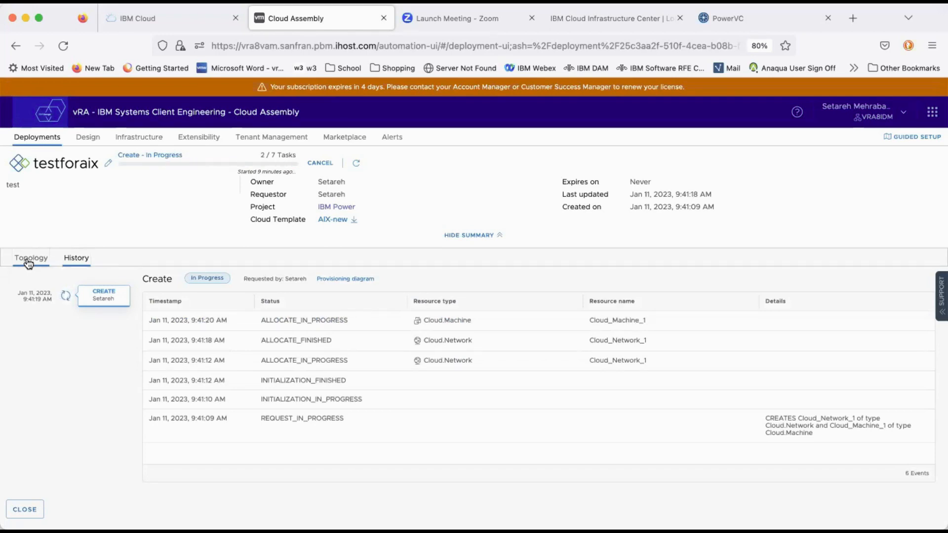
click(29, 260)
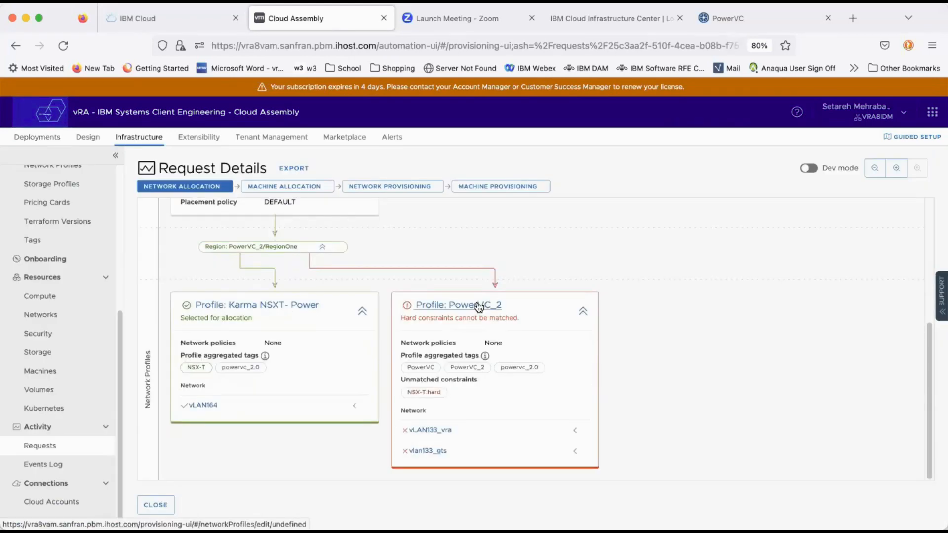
scroll(477, 303, up, 5)
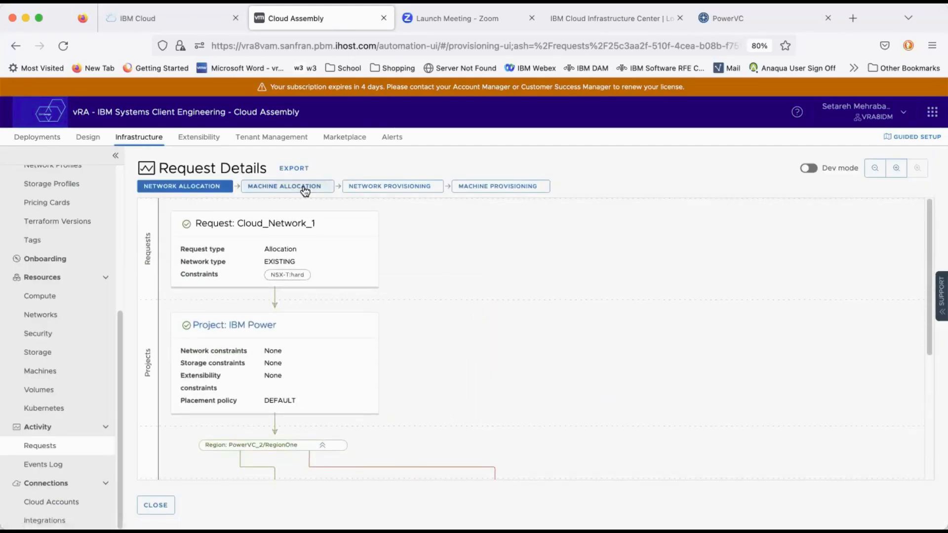
mouse_move(303, 188)
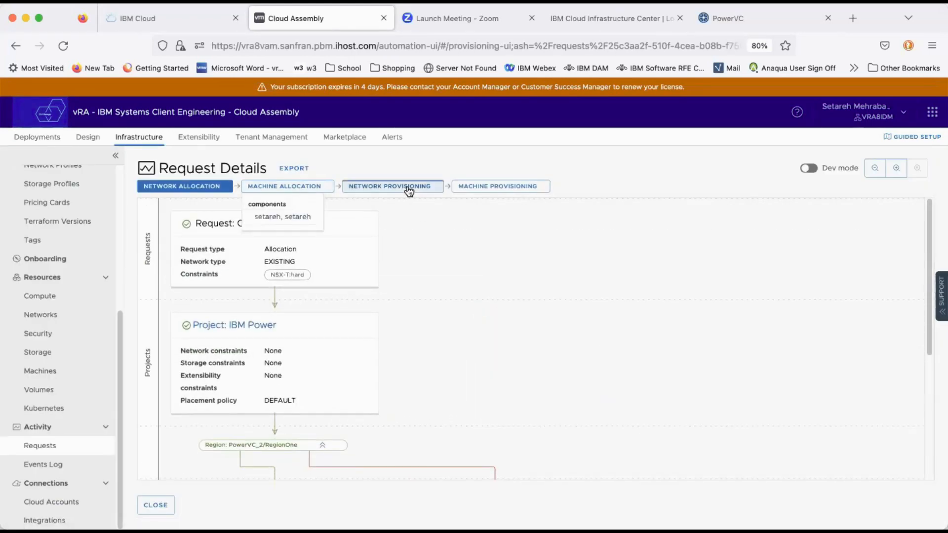
mouse_move(385, 186)
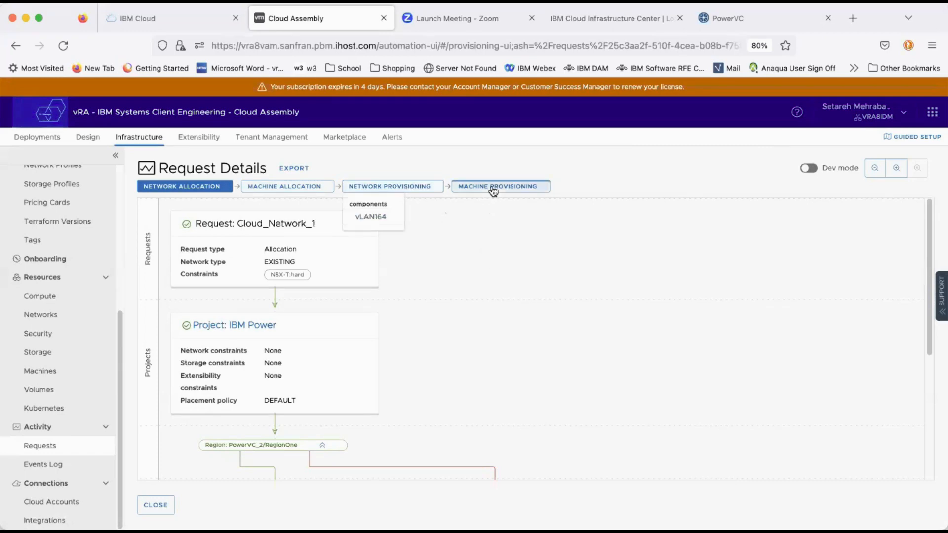
mouse_move(493, 188)
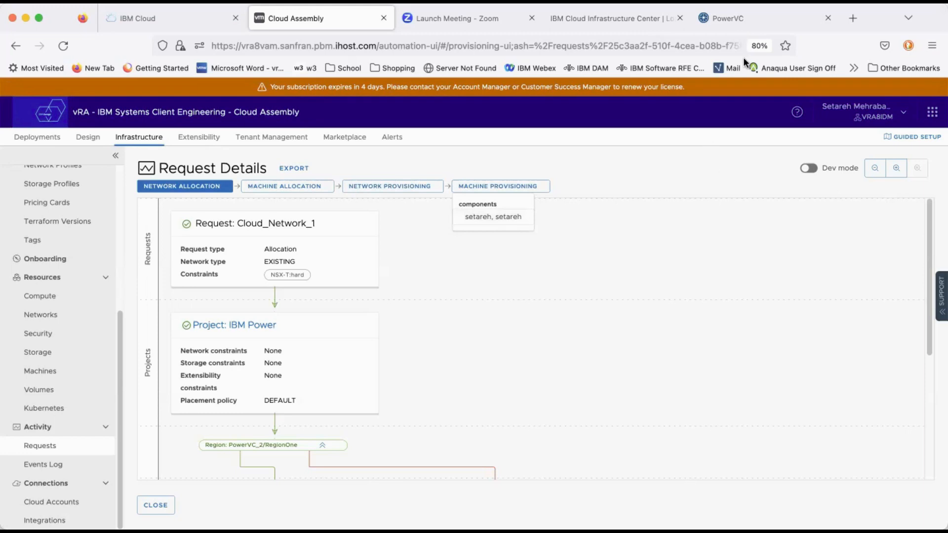
Step: Switch to PowerVC and open the details of the newly provisioned virtual machine with Pending health in the VM list
click(746, 18)
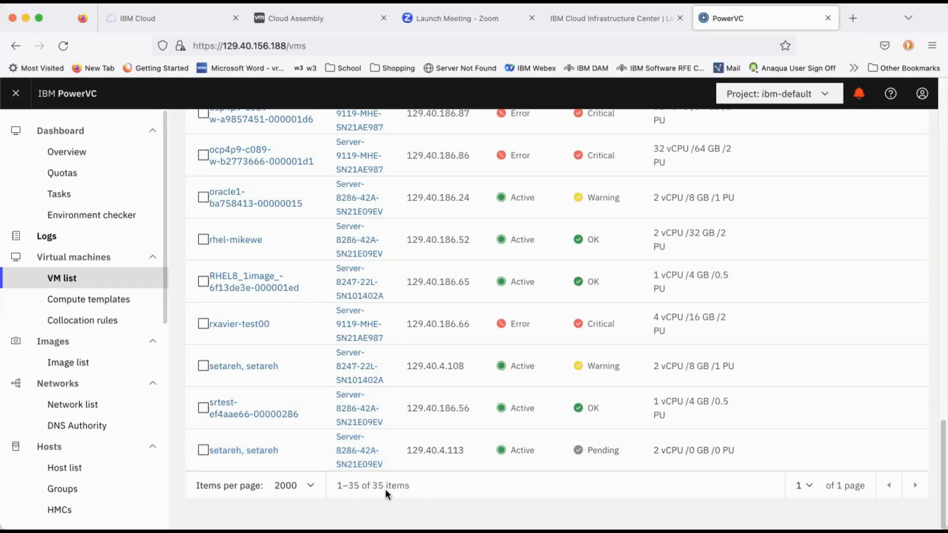
click(256, 451)
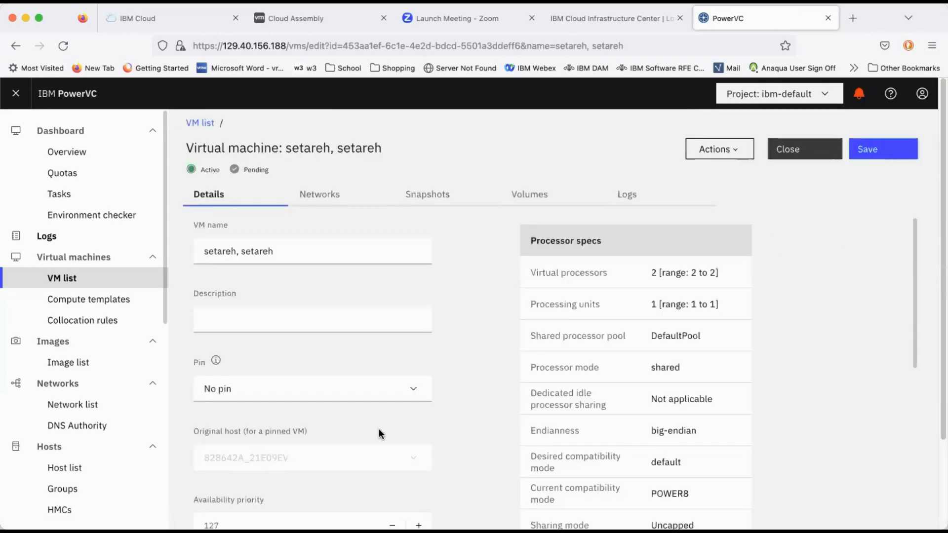